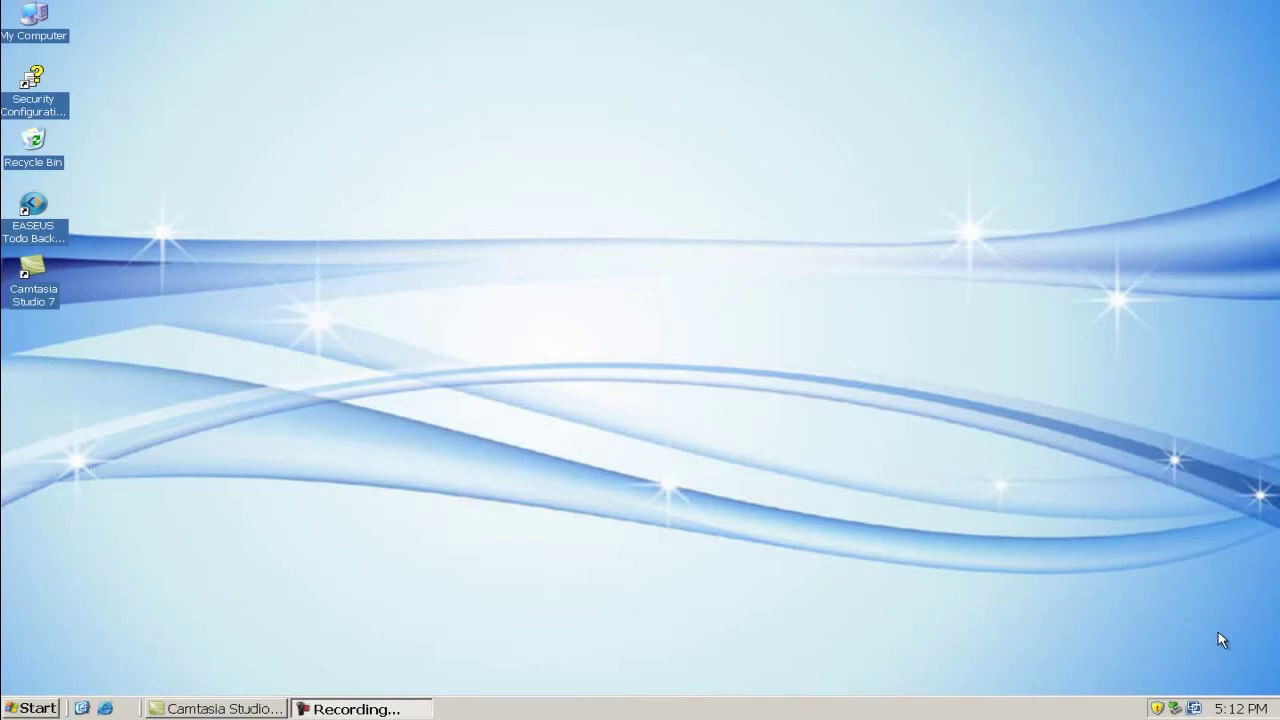
Launch EaseUS Todo Backup from its desktop shortcut and start a new backup
double_click(35, 218)
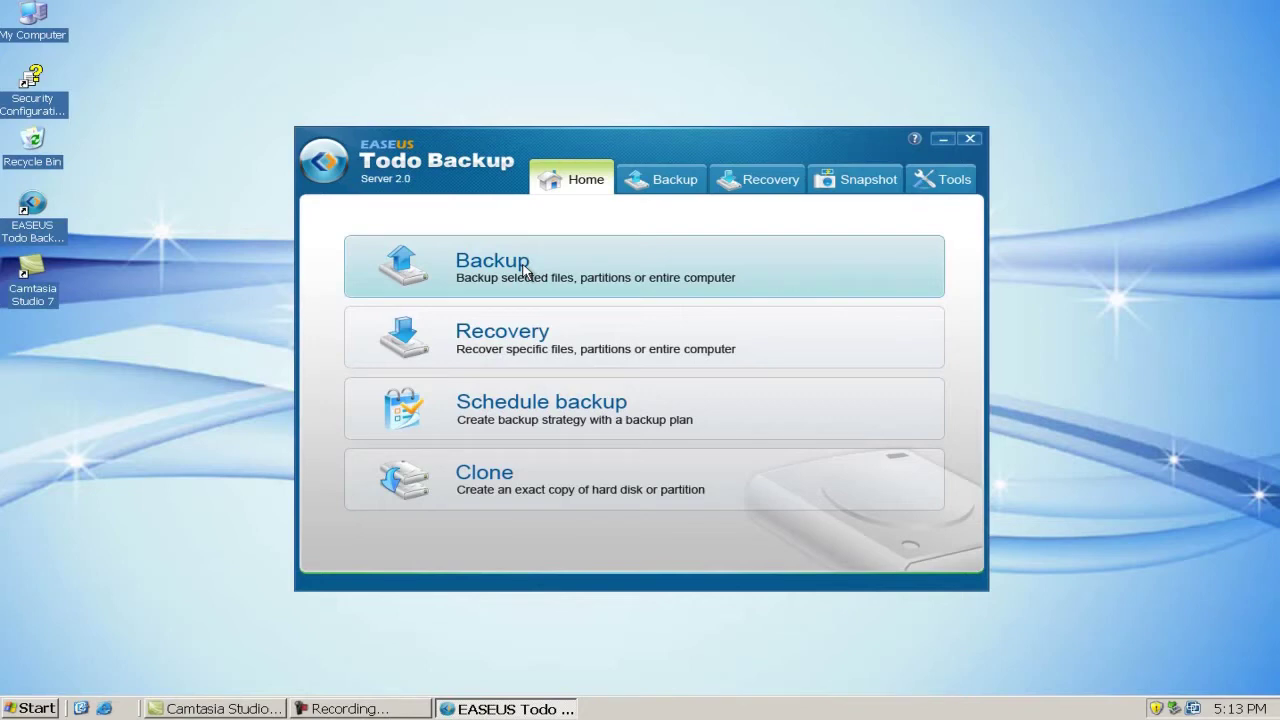
click(524, 270)
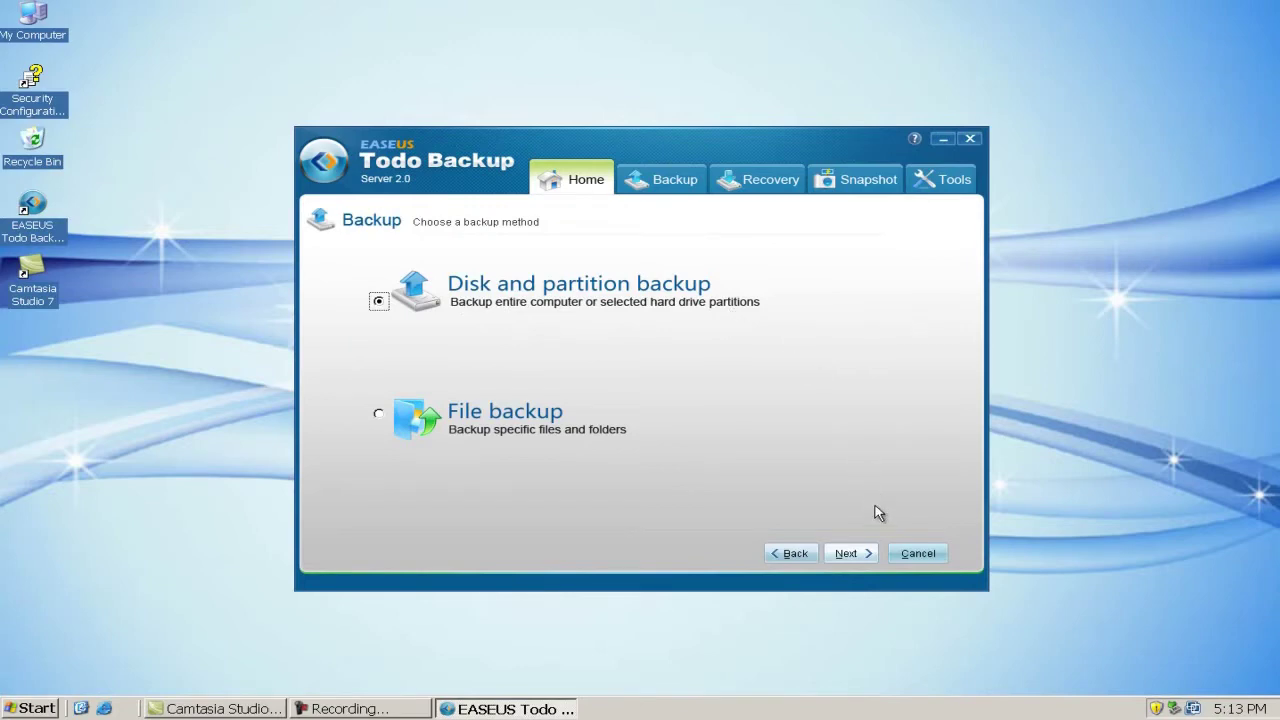
Choose disk and partition backup, naming the task 'backup system' with description 'foe universal restore'
click(855, 556)
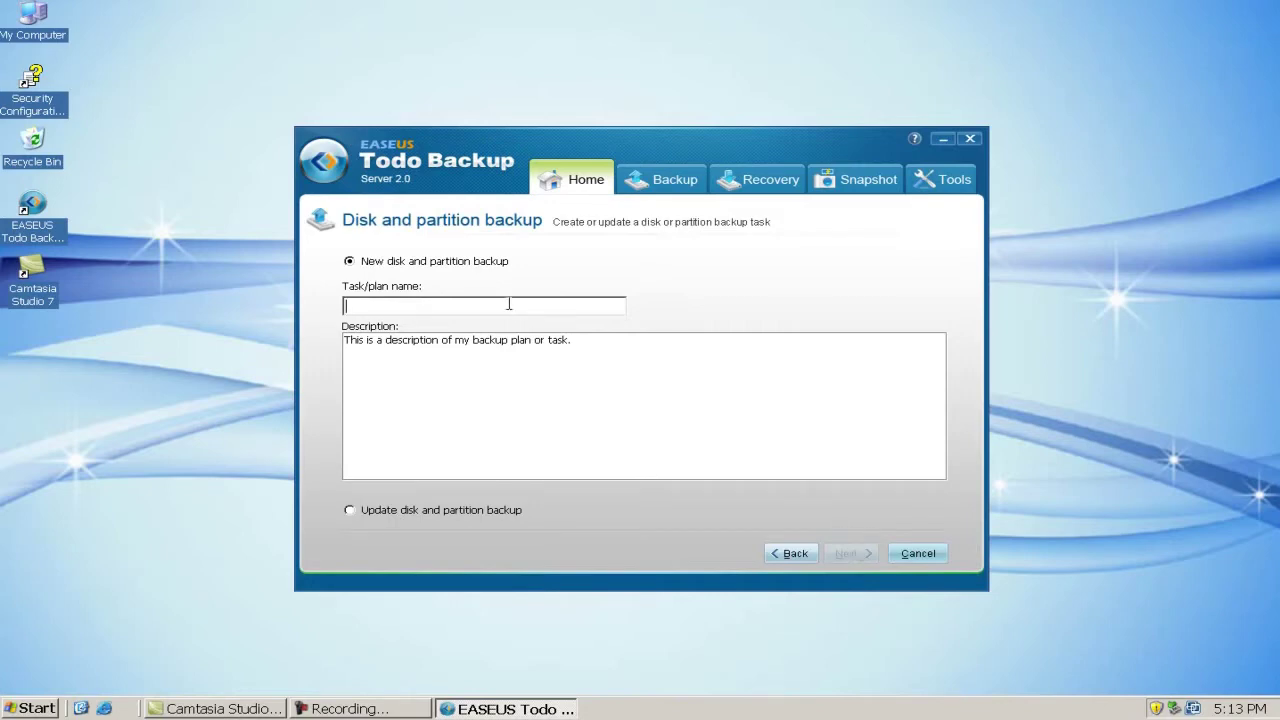
text(backup system)
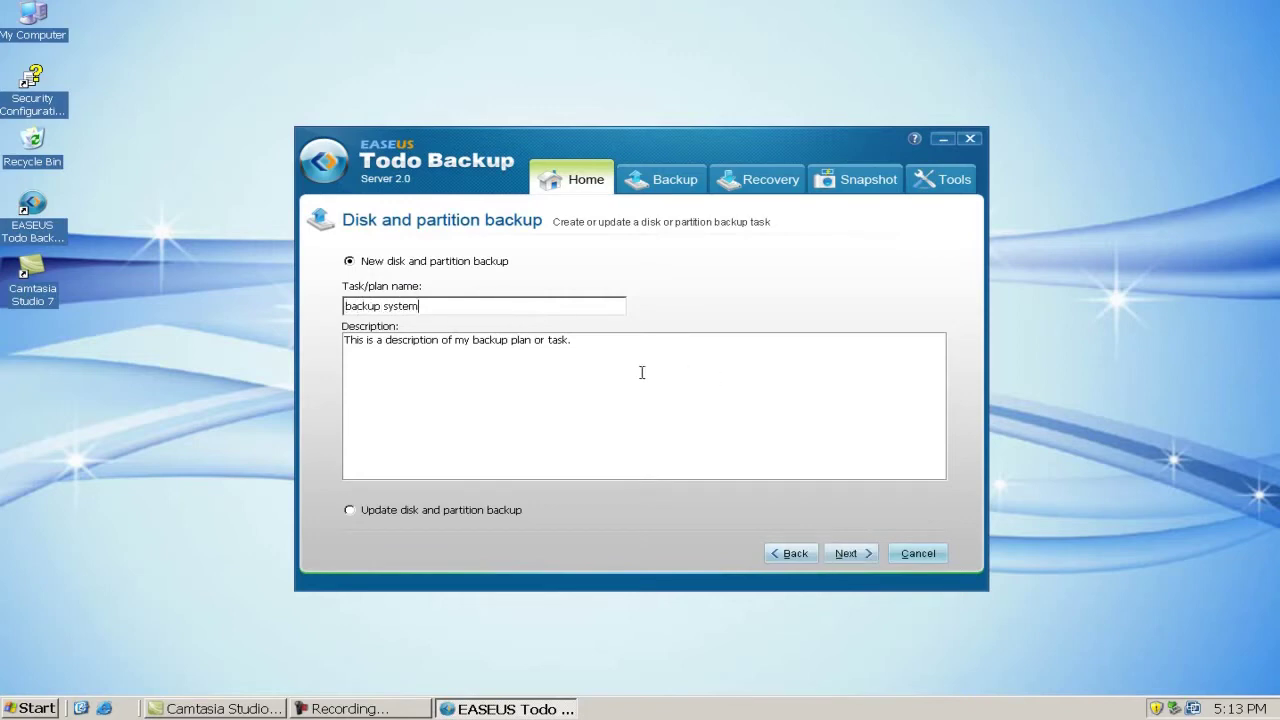
drag(572, 340, 345, 344)
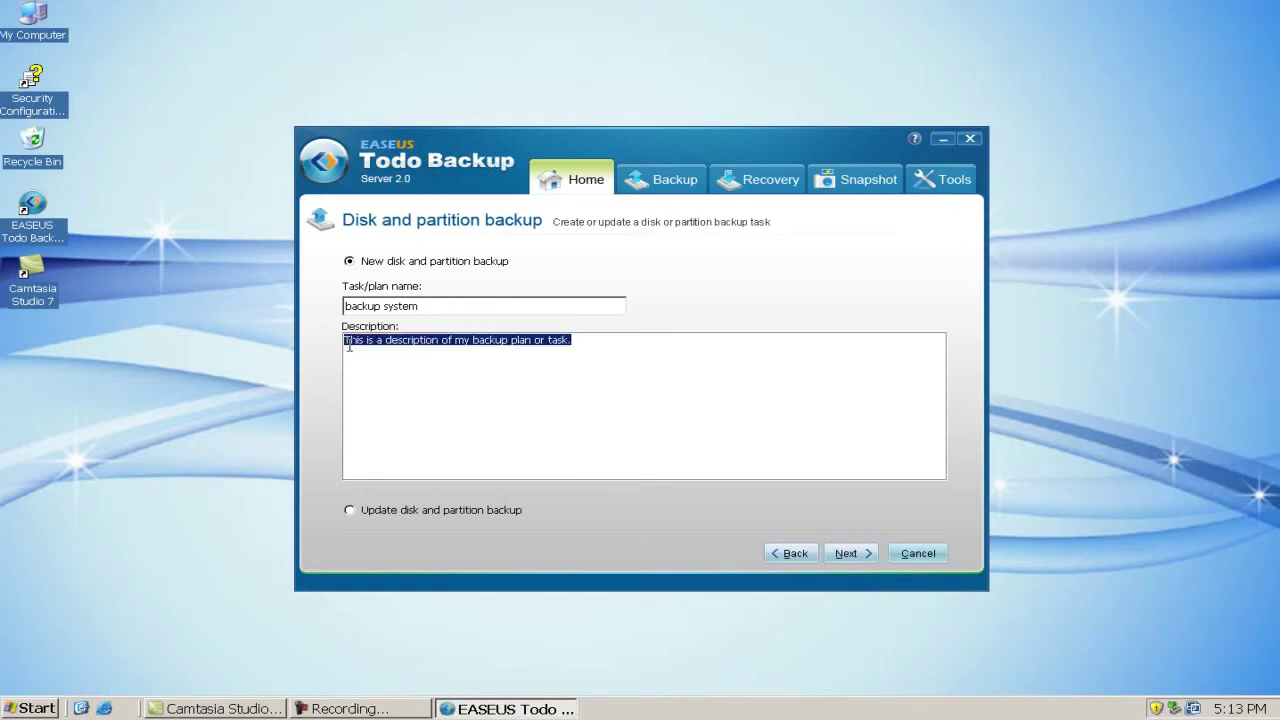
key(BackSpace)
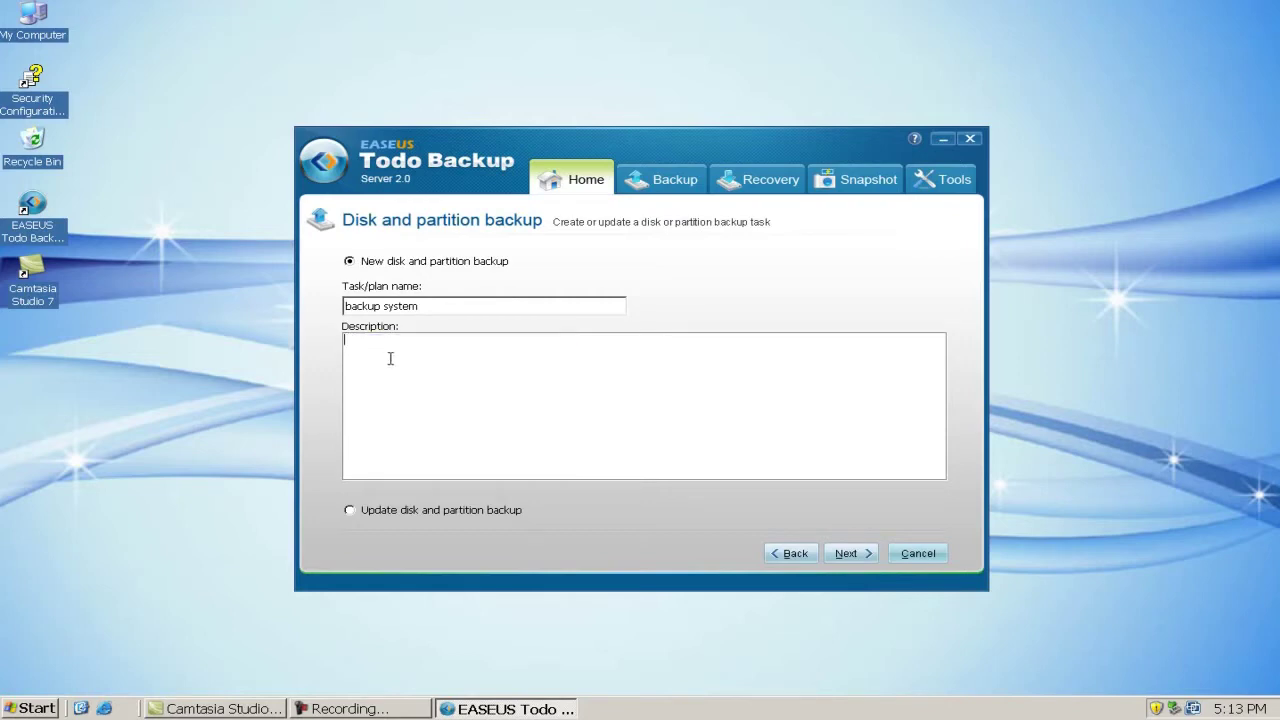
text(foe universal restore)
Select the (C:) partition on Disk1 as the backup source
click(862, 557)
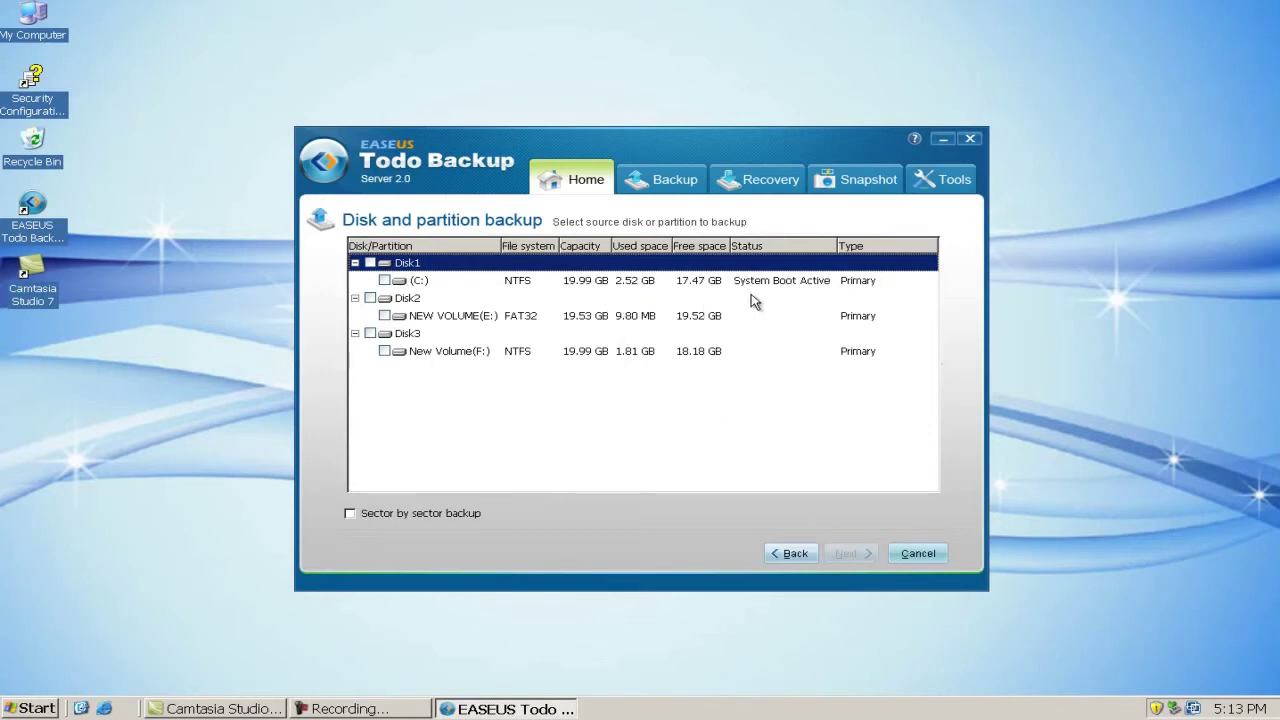
click(385, 281)
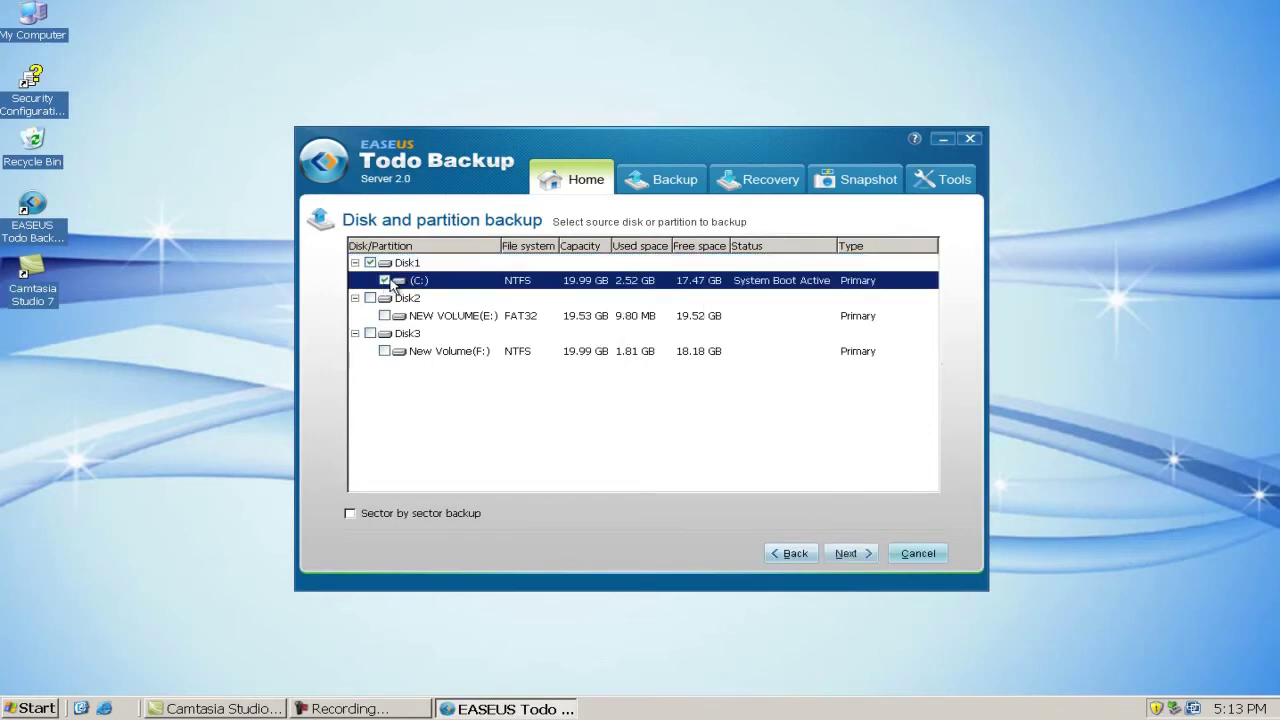
click(862, 555)
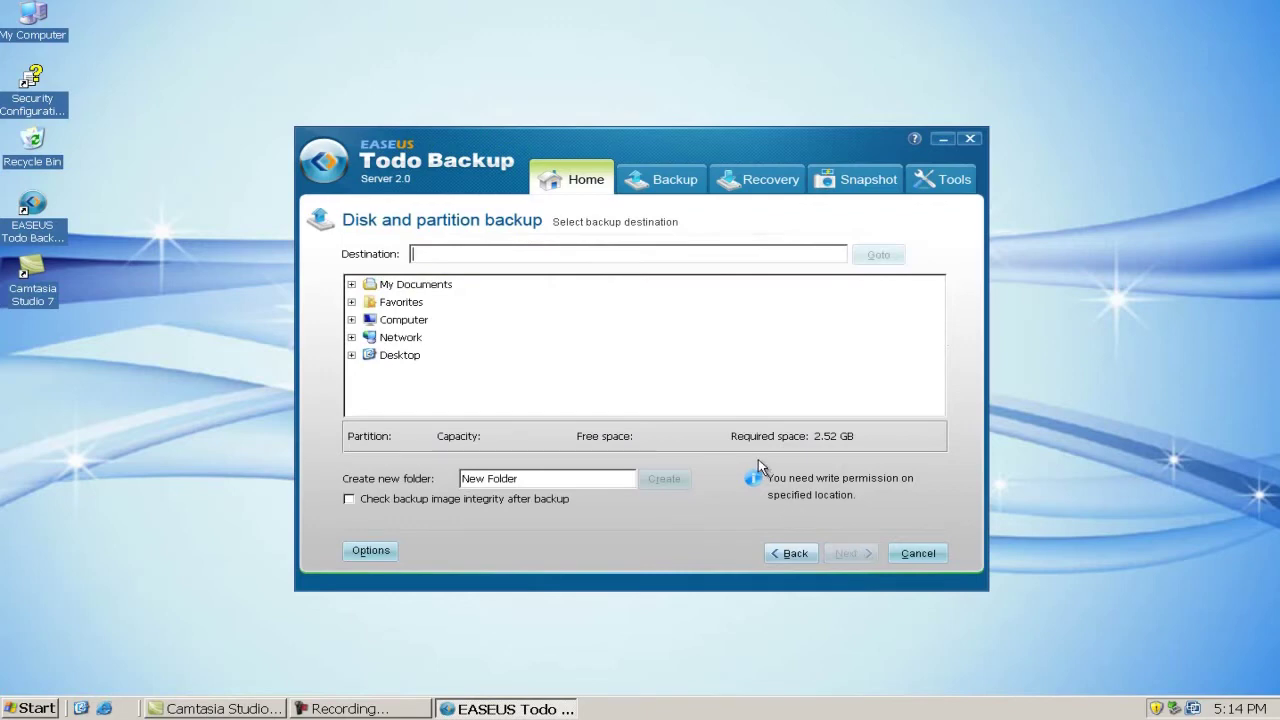
Set New Folder on New Volume (F:) as the backup destination
click(358, 320)
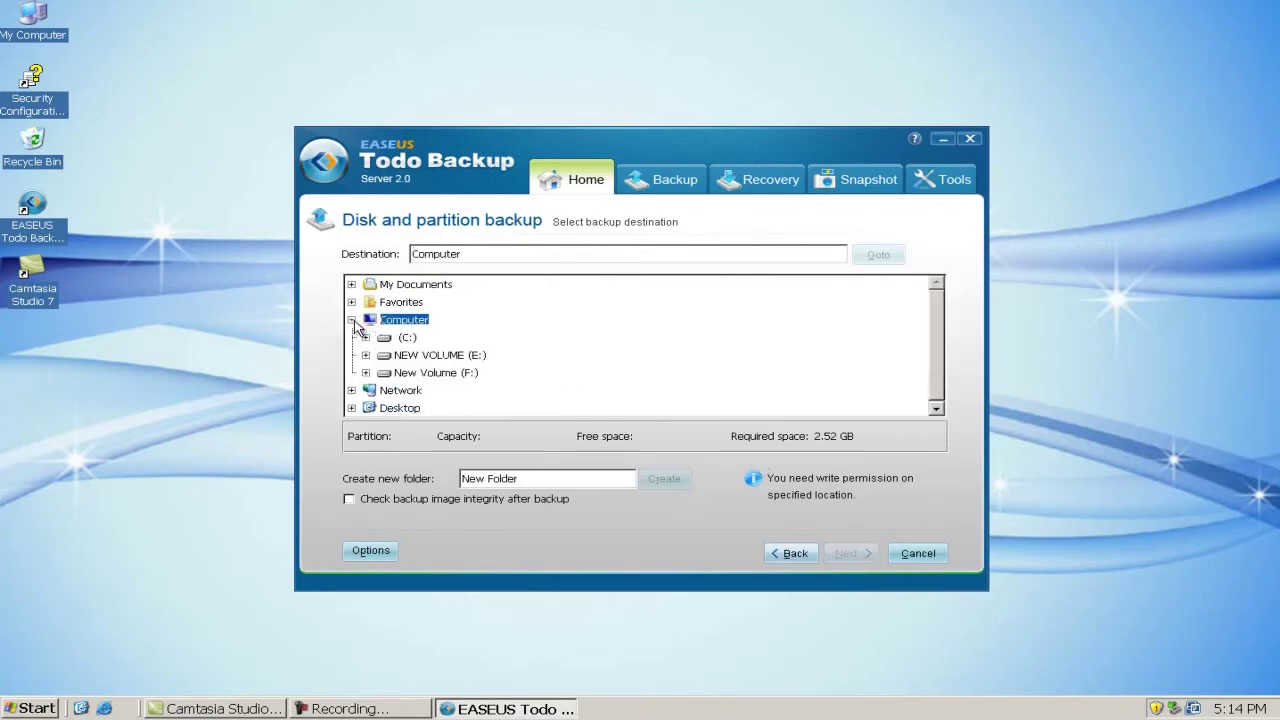
click(420, 378)
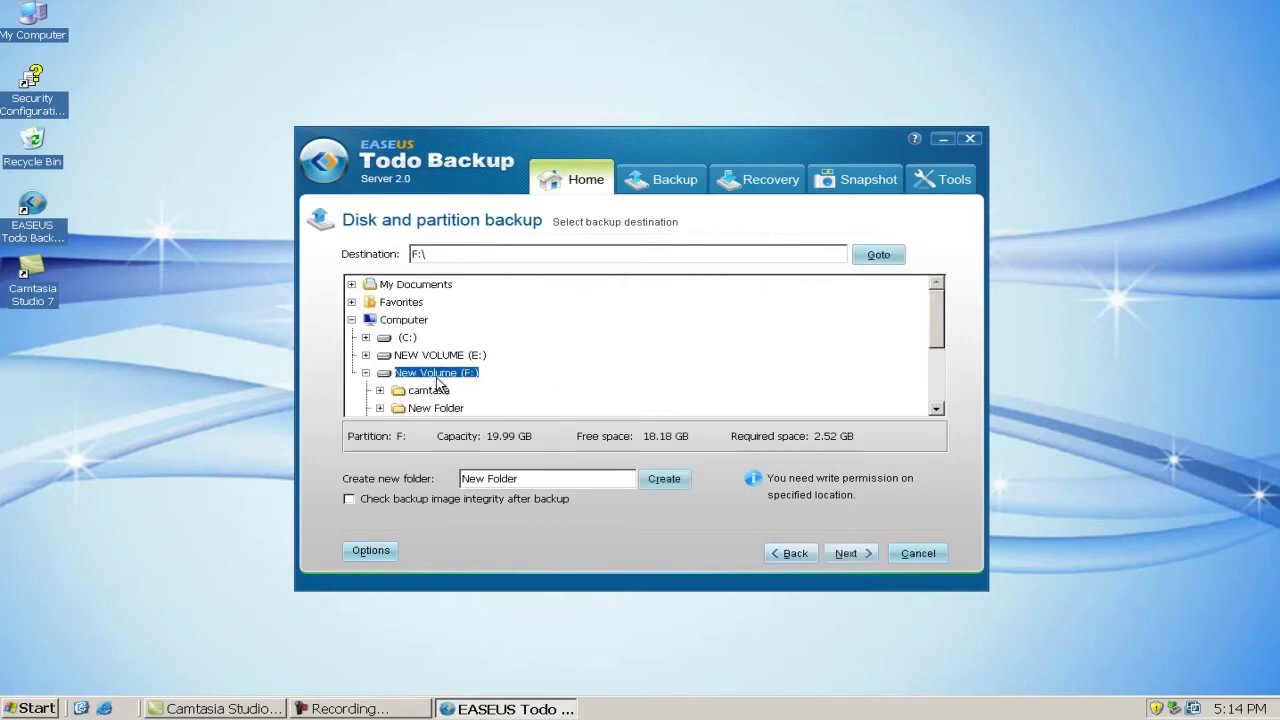
click(456, 410)
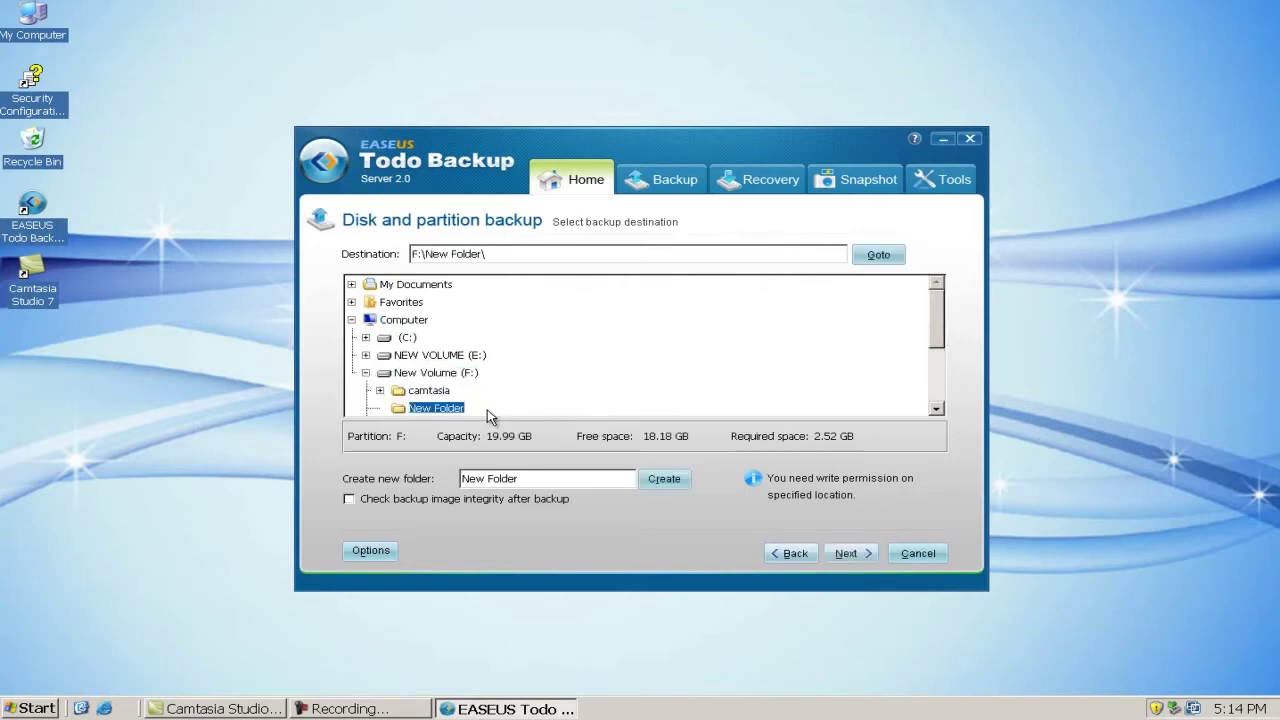
click(848, 553)
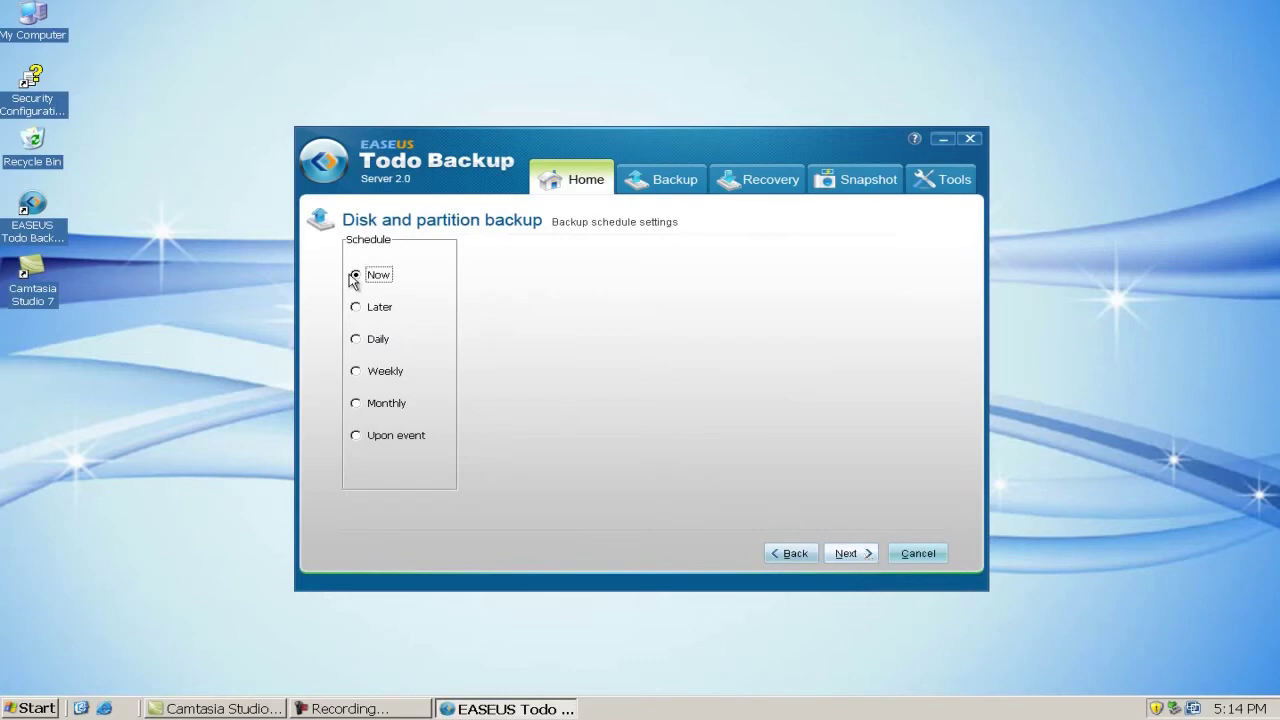
Compare the Later, Daily, Weekly, Monthly and Upon event options, then keep the schedule at Now
click(362, 310)
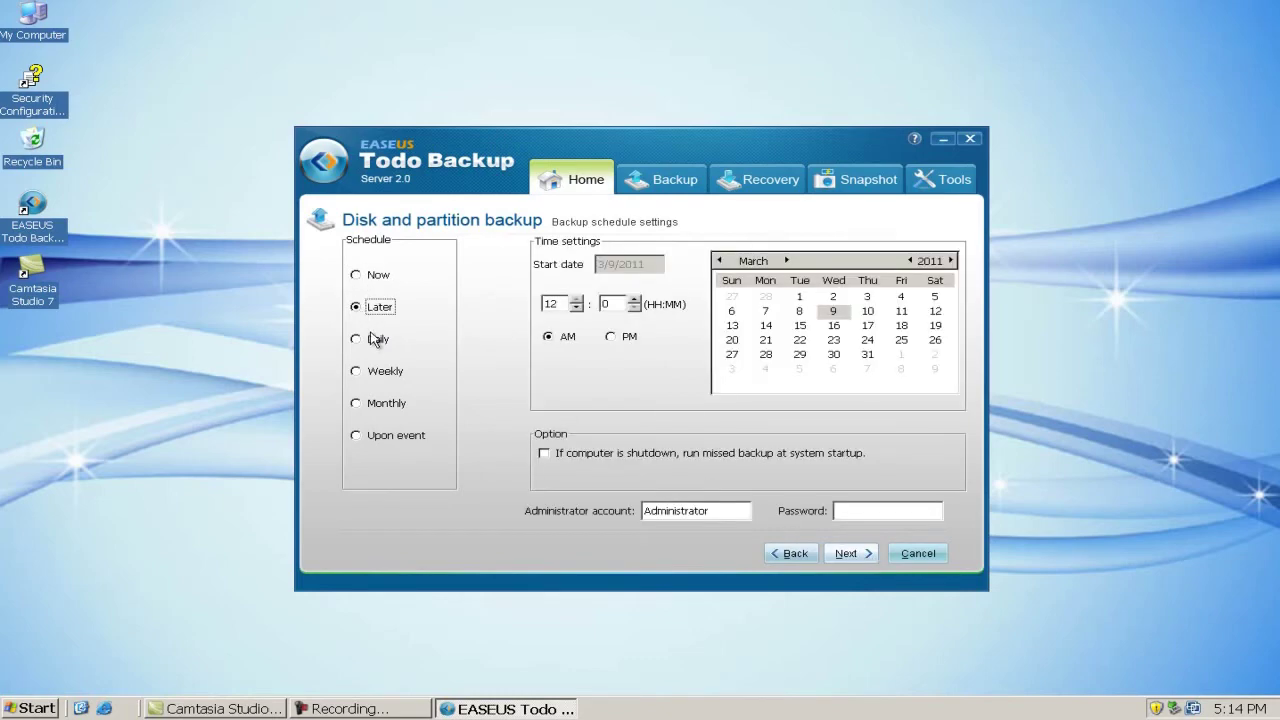
click(359, 341)
click(357, 373)
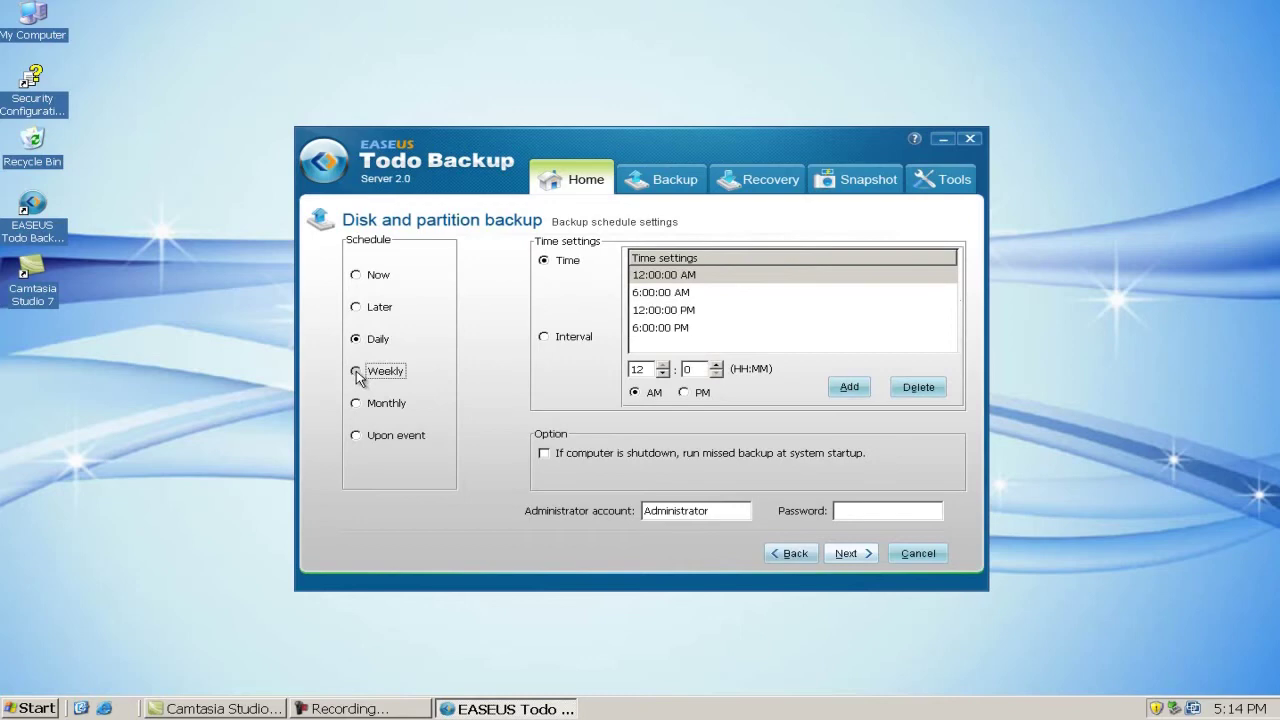
click(357, 406)
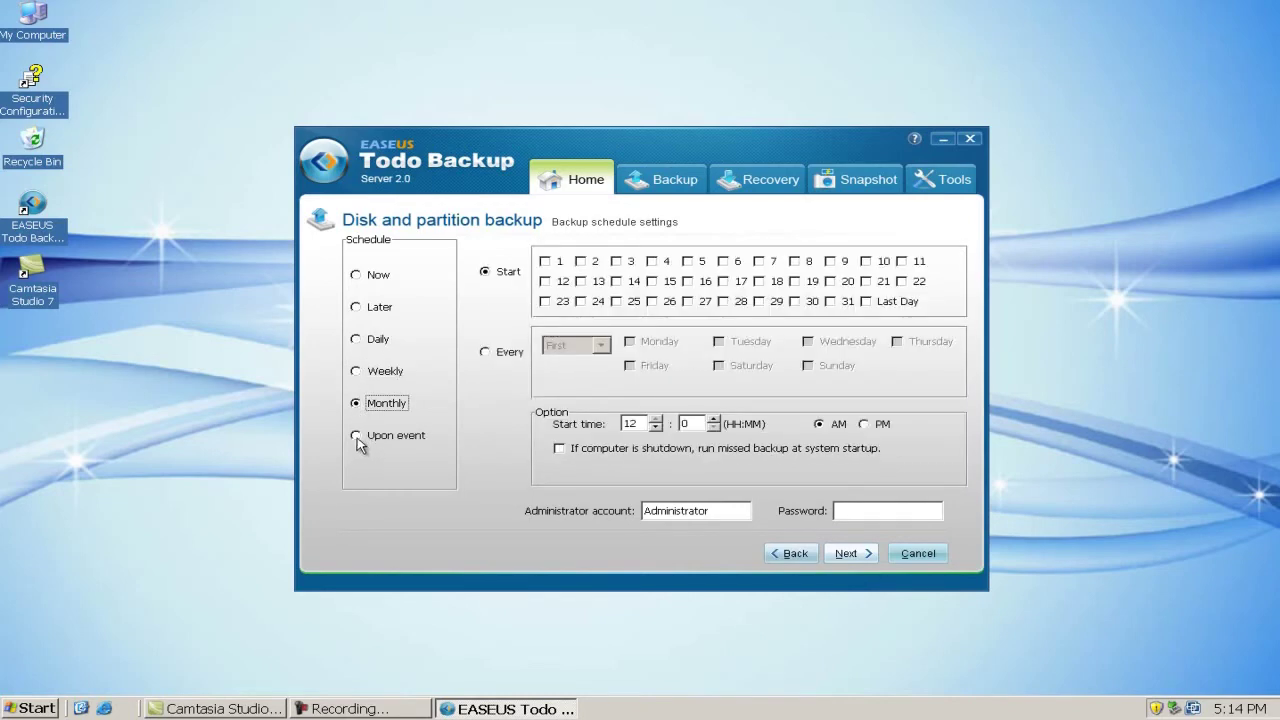
click(357, 438)
click(361, 275)
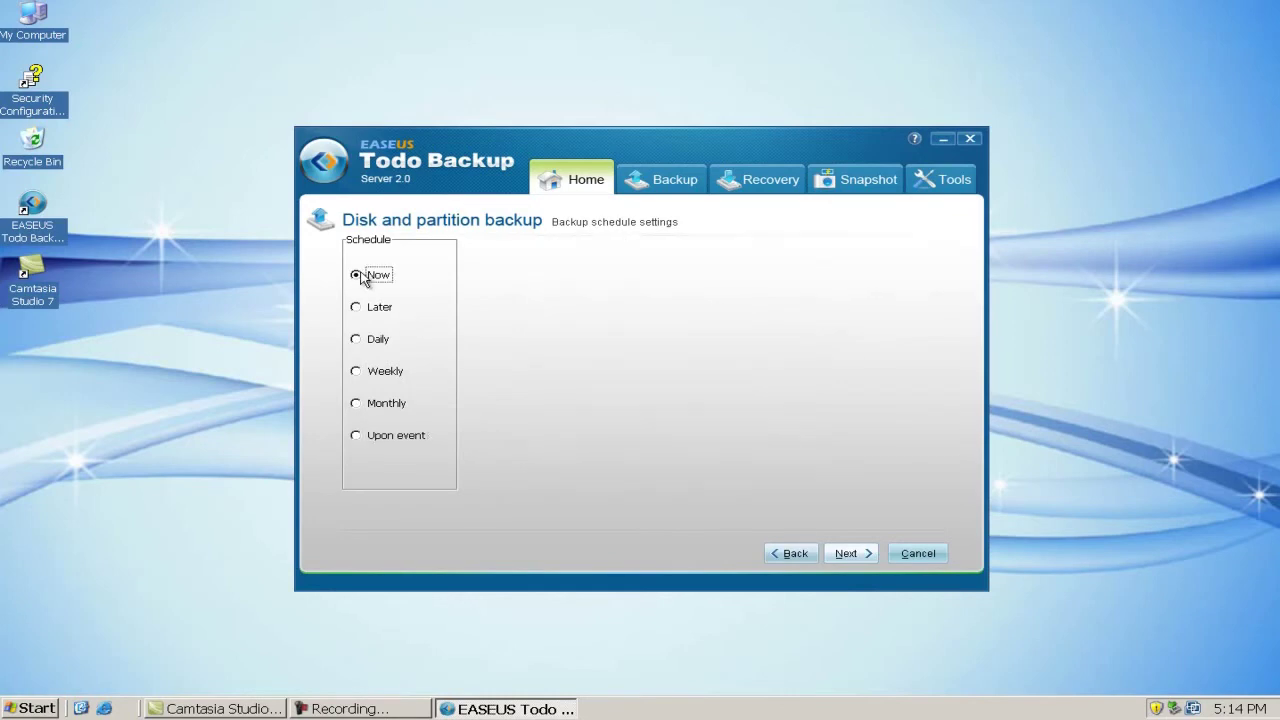
click(845, 553)
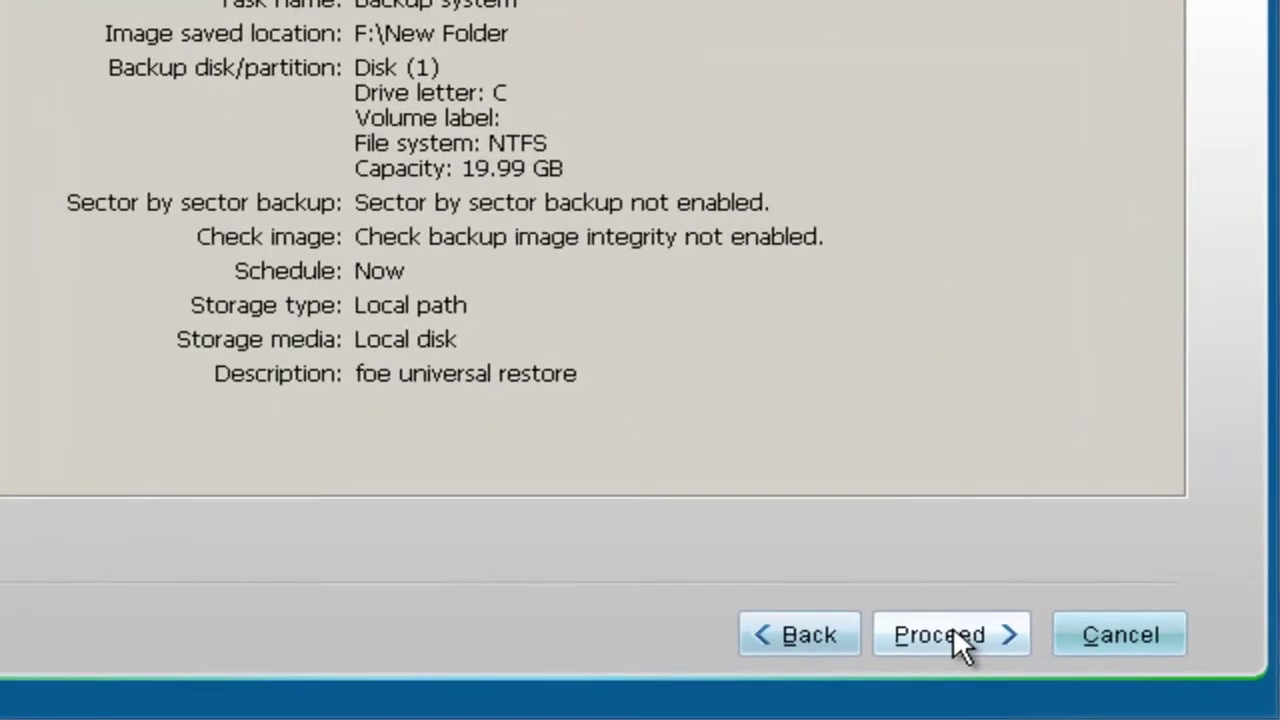
Run the C: backup to F:\New Folder and finish once it succeeds
click(845, 553)
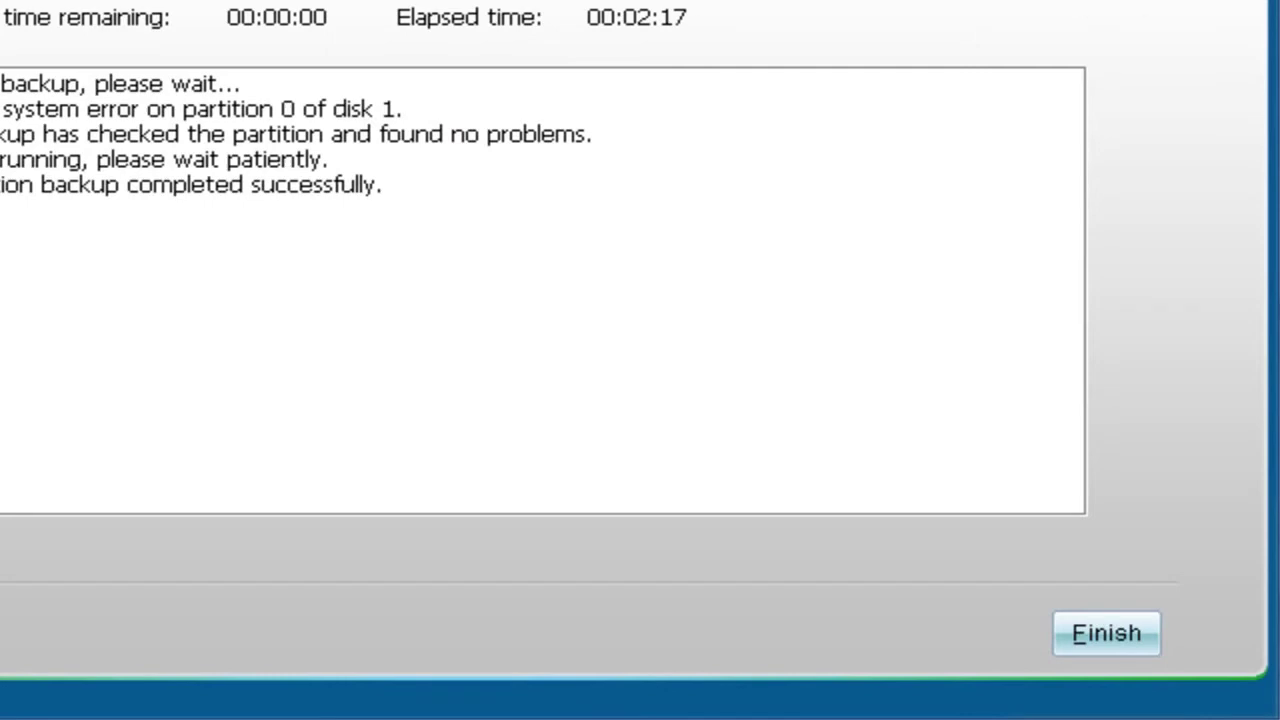
click(1085, 630)
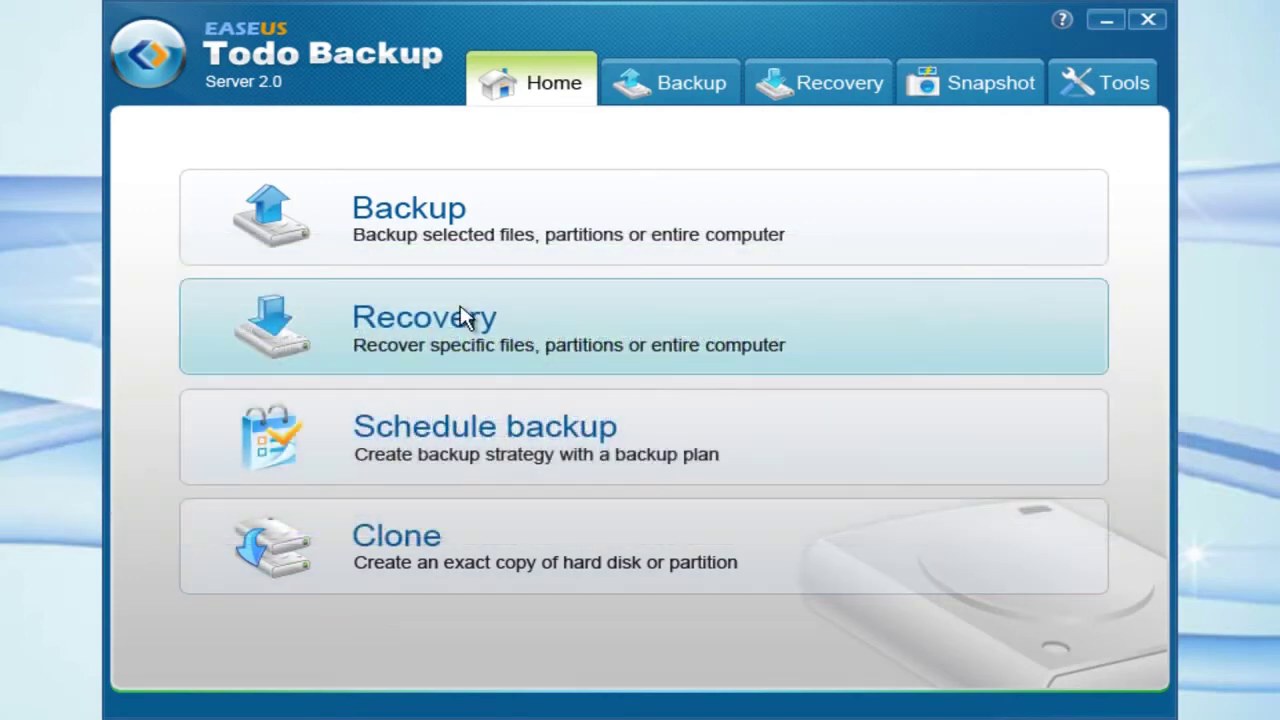
Start a disk and partition recovery from the 'backup system' image
click(463, 316)
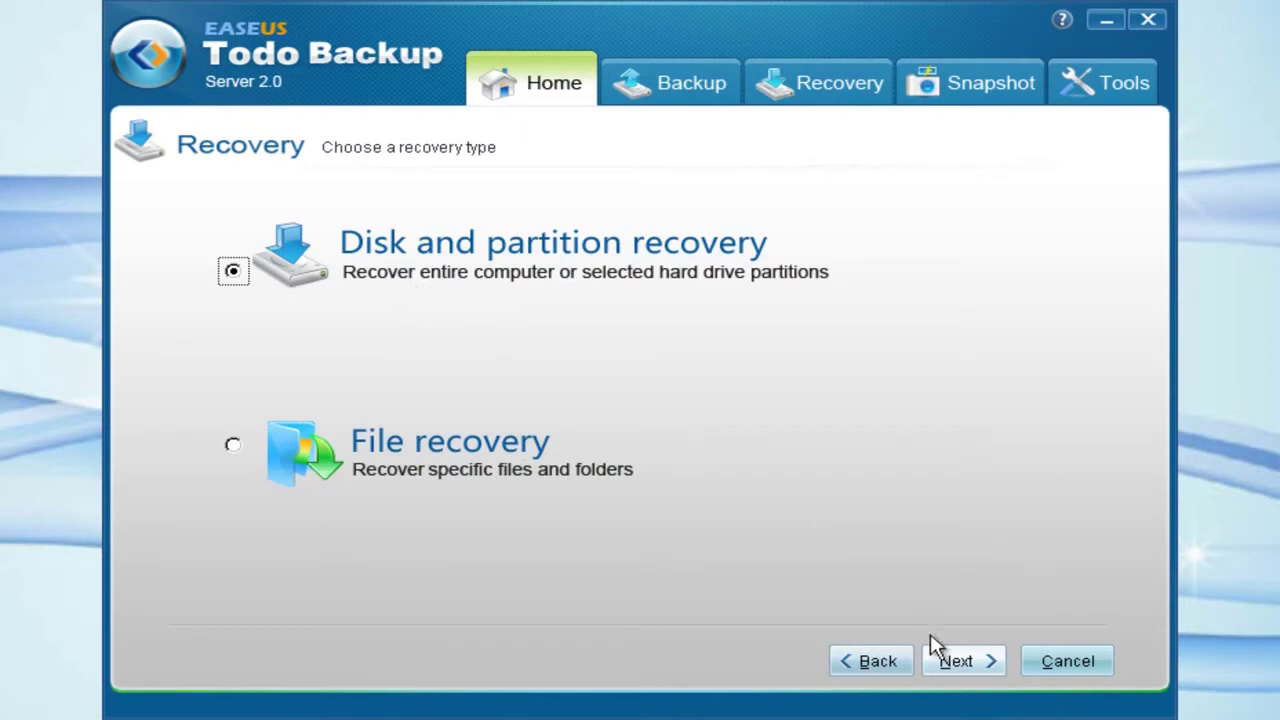
click(955, 663)
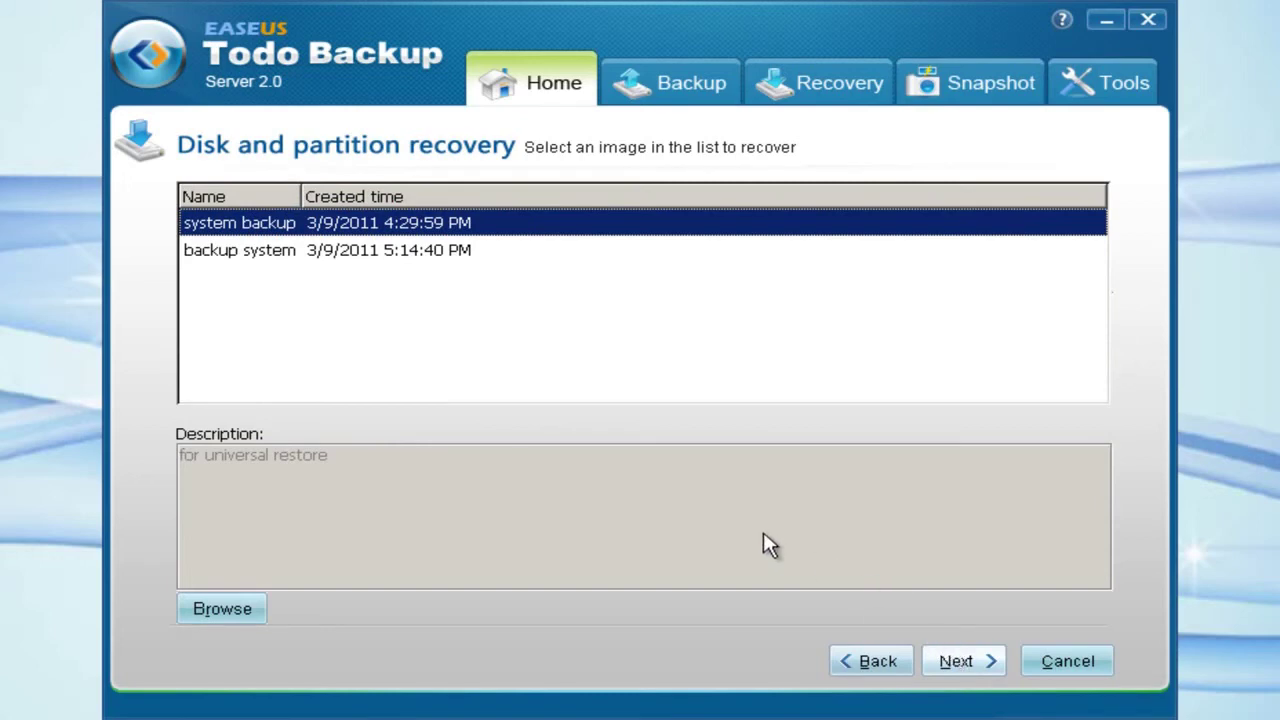
click(310, 256)
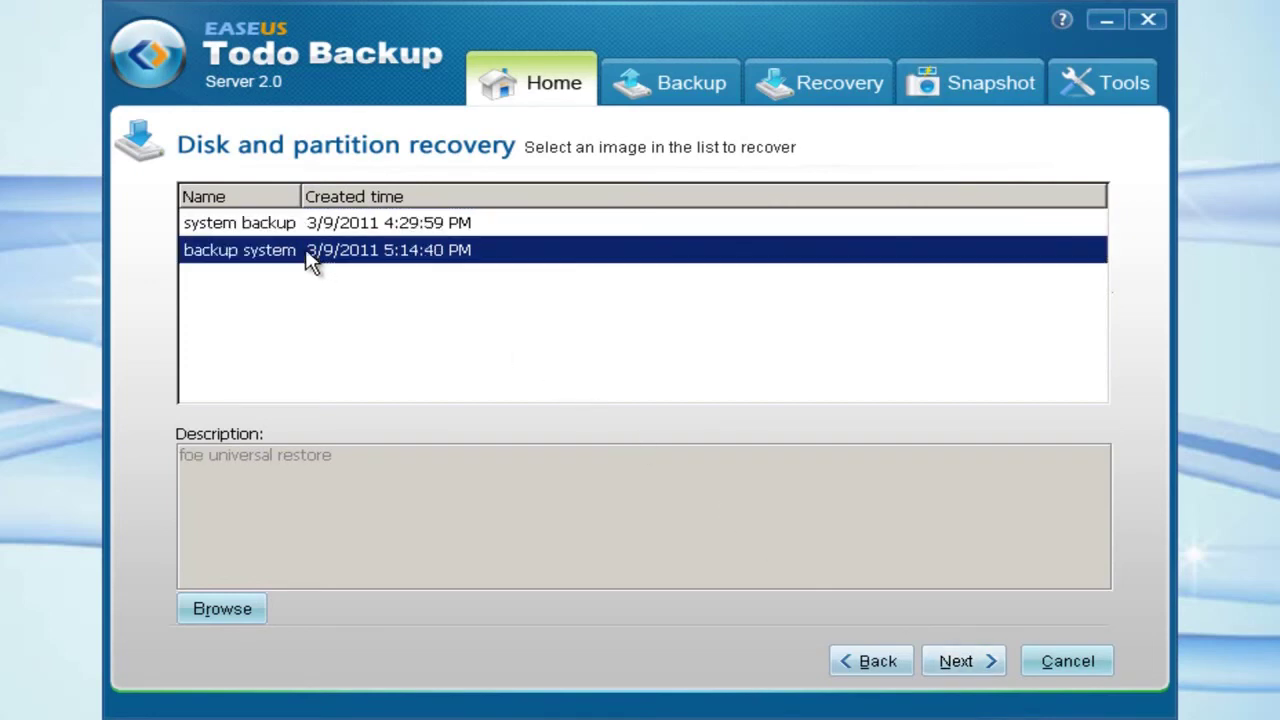
click(975, 665)
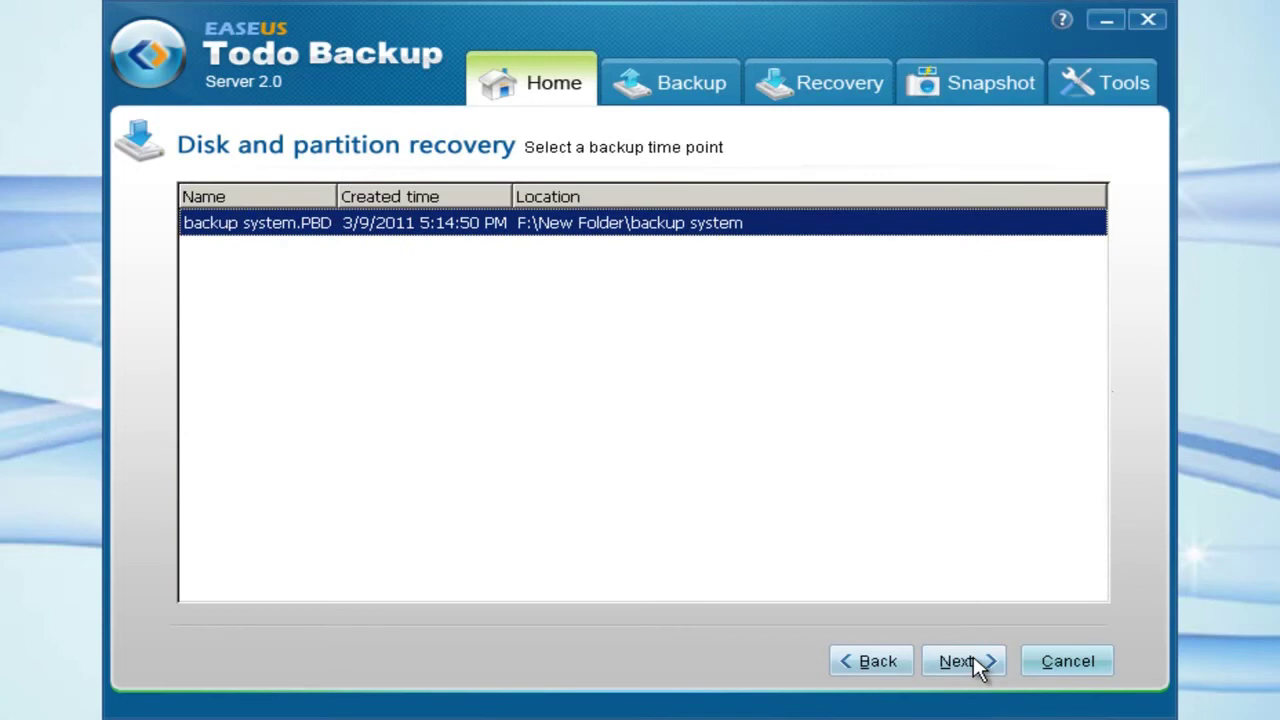
Use the backup system.PBD time point, tick only C:, and enable Universal restore
click(977, 666)
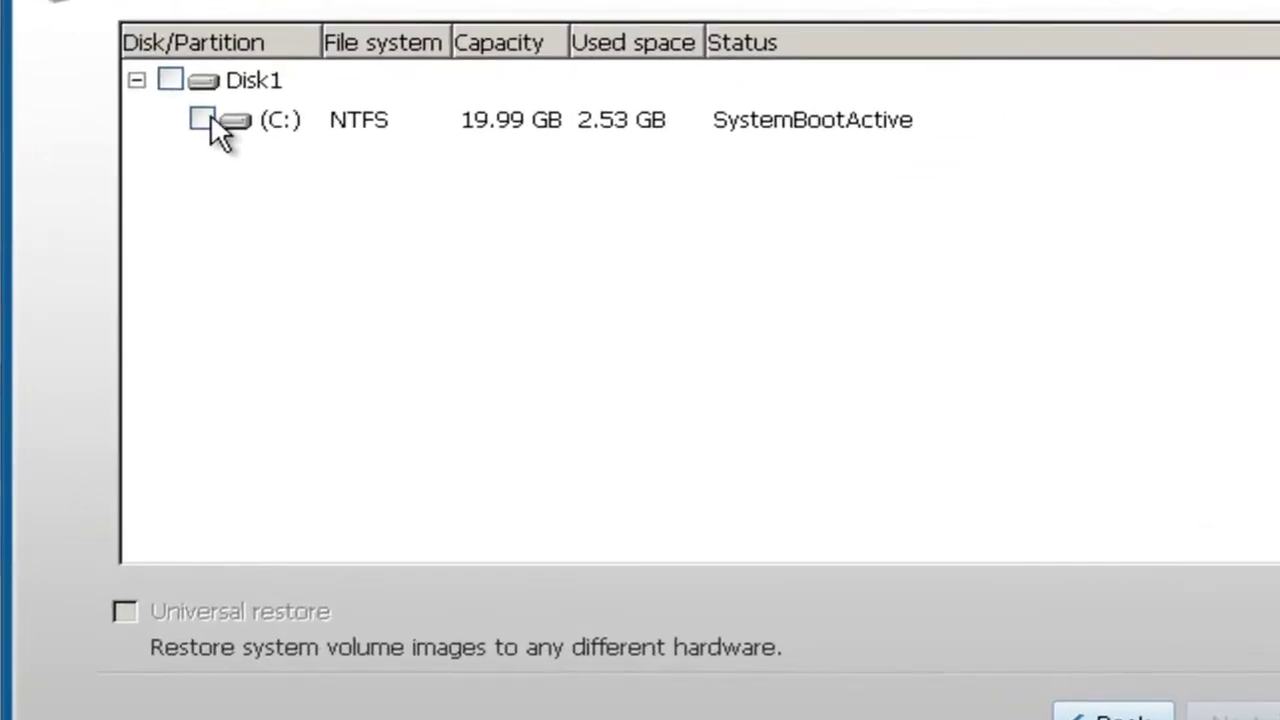
click(243, 241)
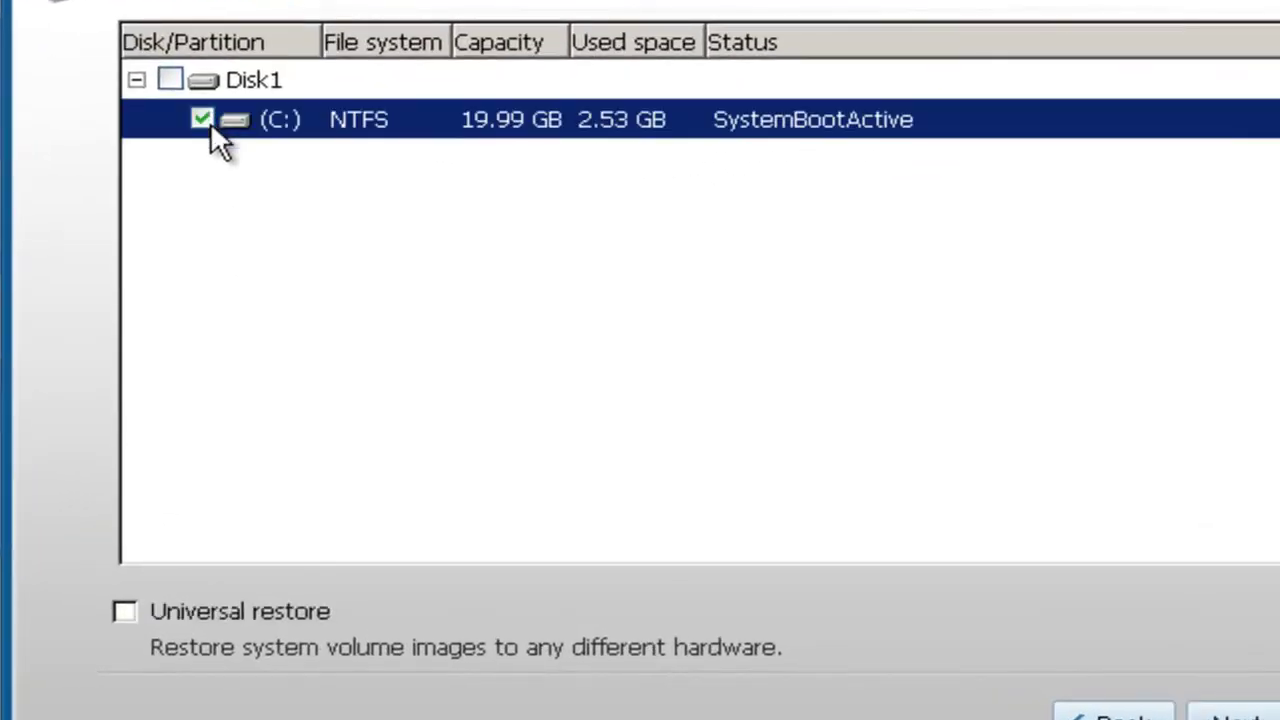
click(126, 610)
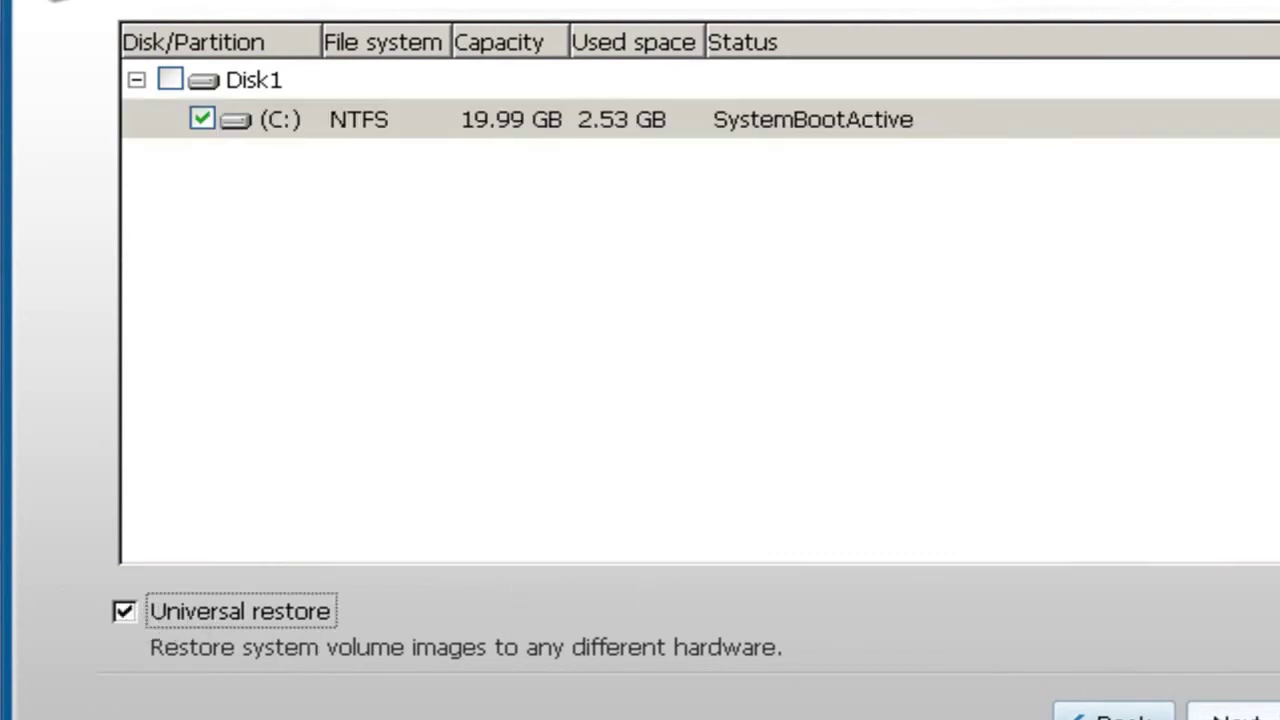
click(1238, 716)
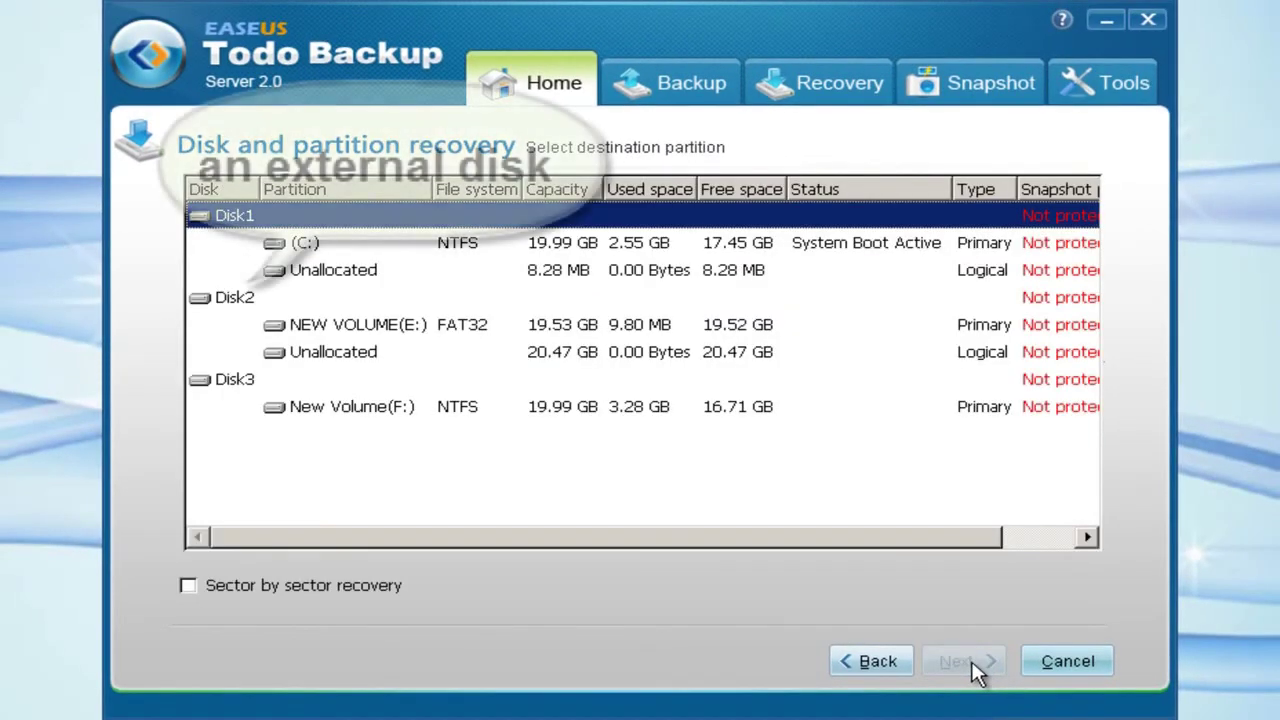
Choose NEW VOLUME(E:) on Disk2 as the restore target
click(344, 333)
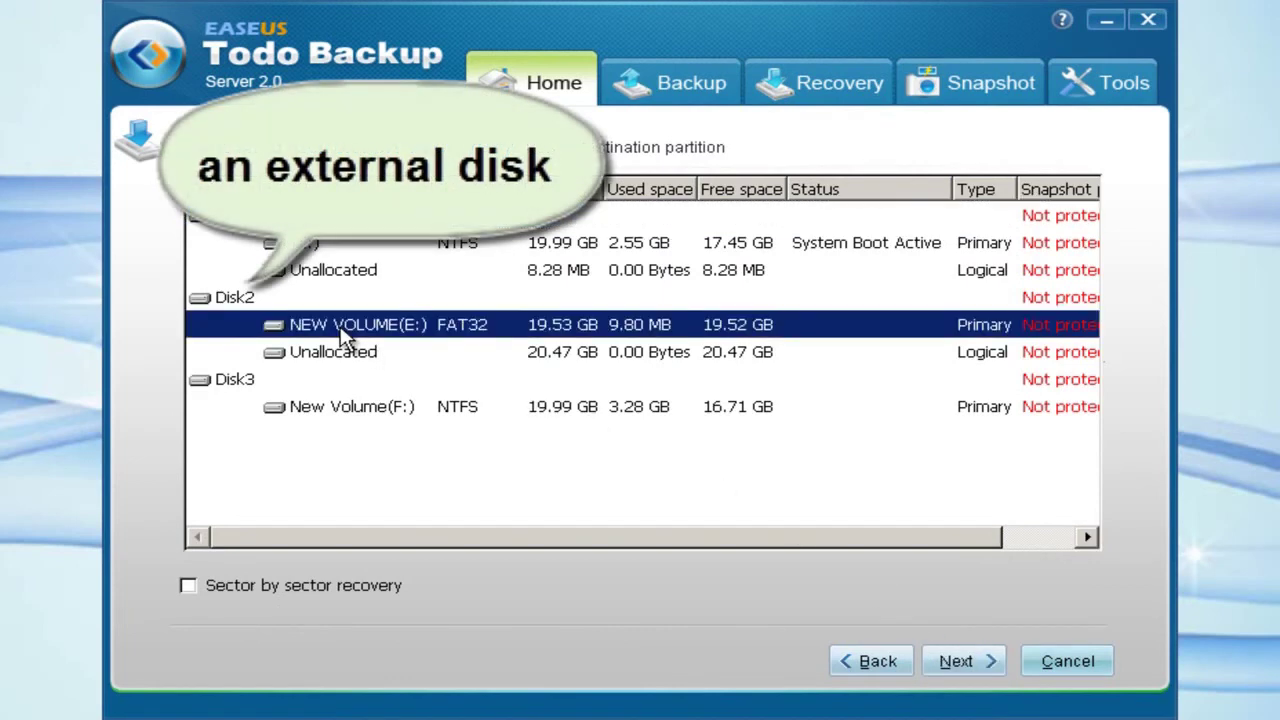
click(968, 668)
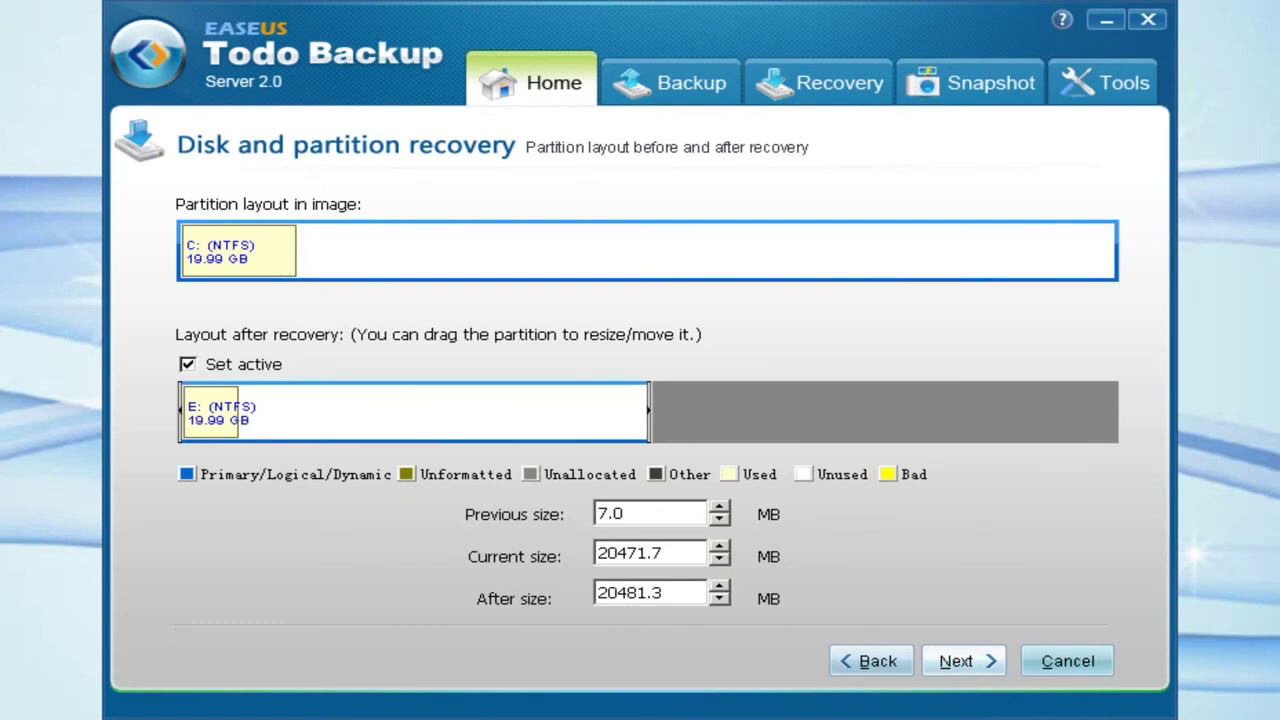
Shrink the restored E: partition to 11525.8 MB (about 11.26 GB)
drag(646, 400, 447, 378)
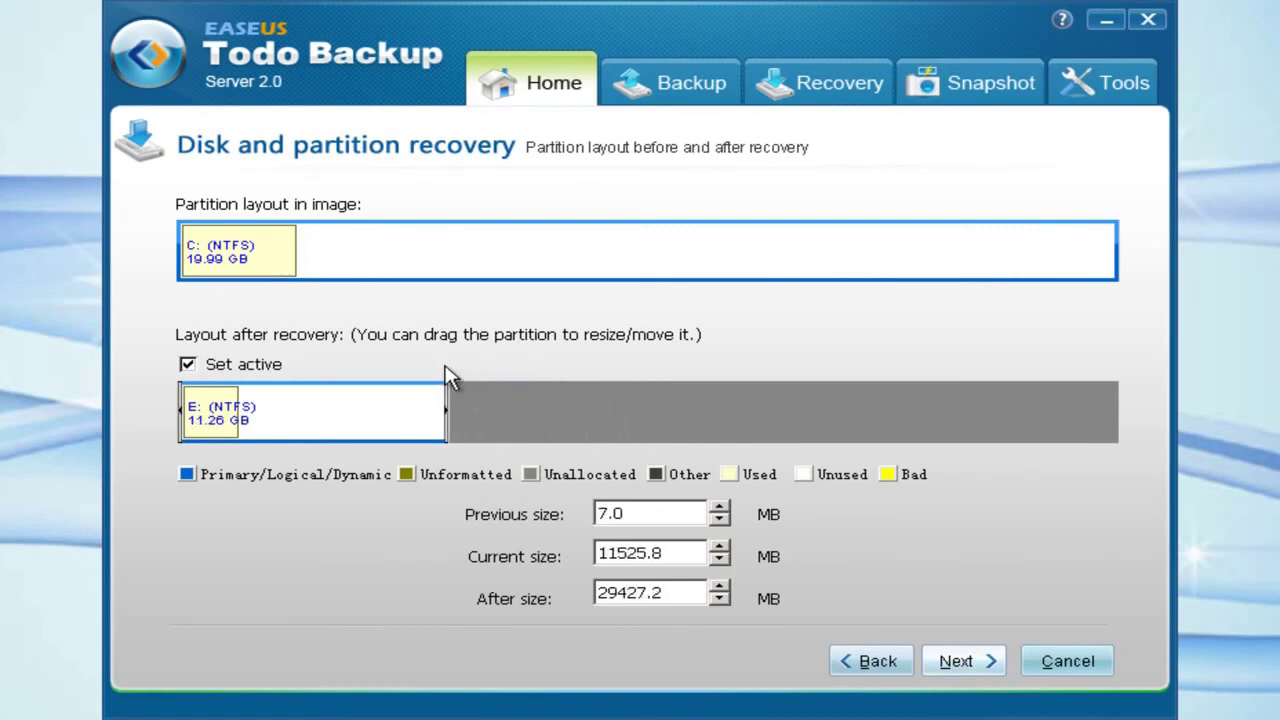
click(962, 664)
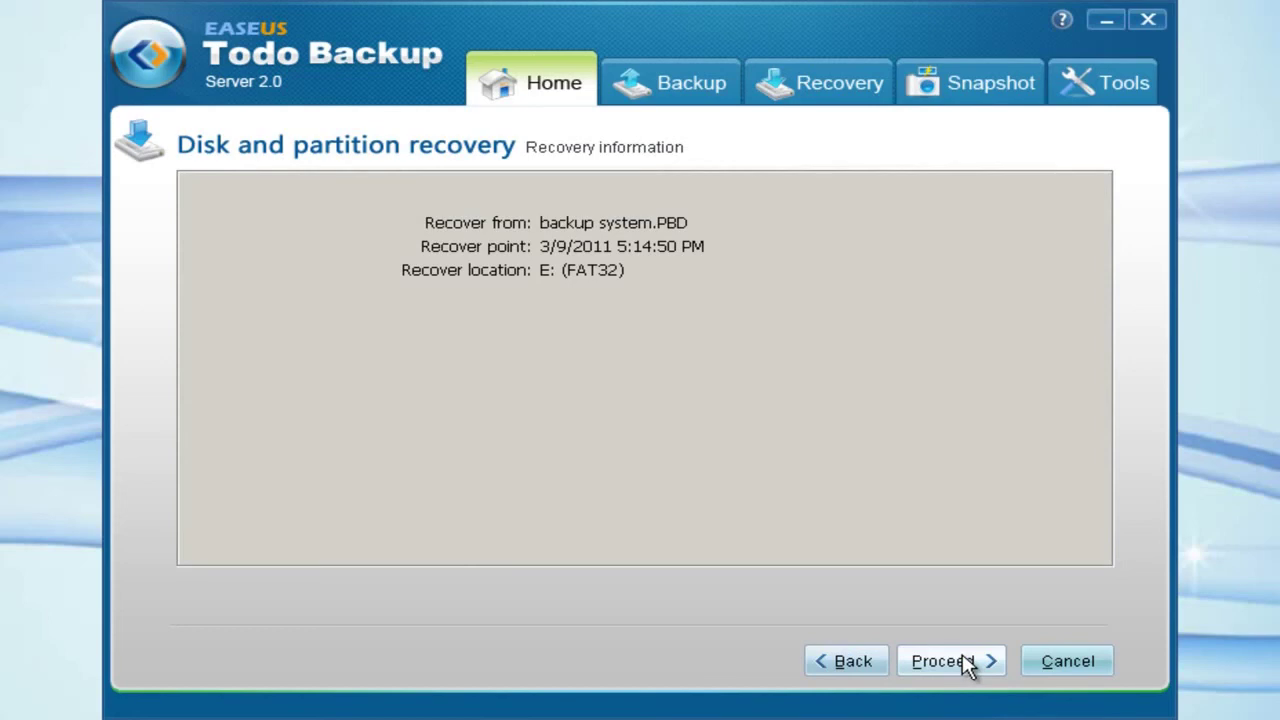
Start restoring system.PBD onto E:, accept the data-loss warning, then close the run back to Home
click(964, 663)
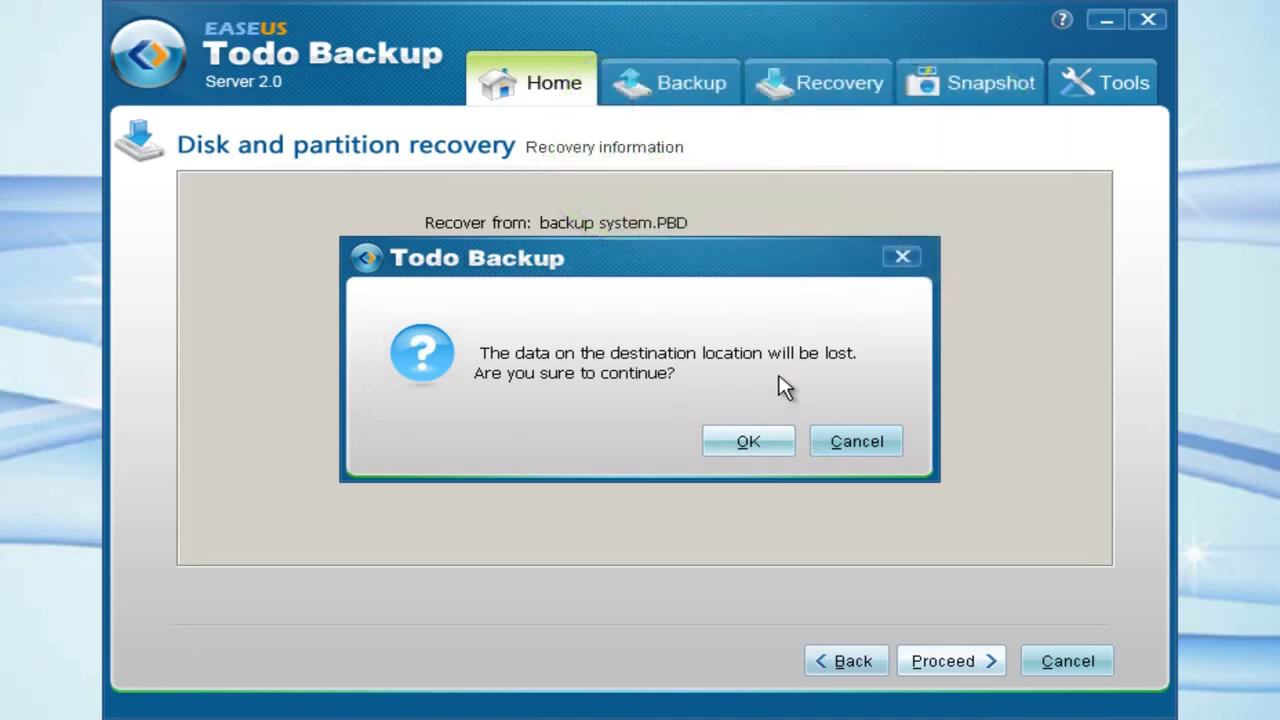
click(749, 443)
click(1055, 664)
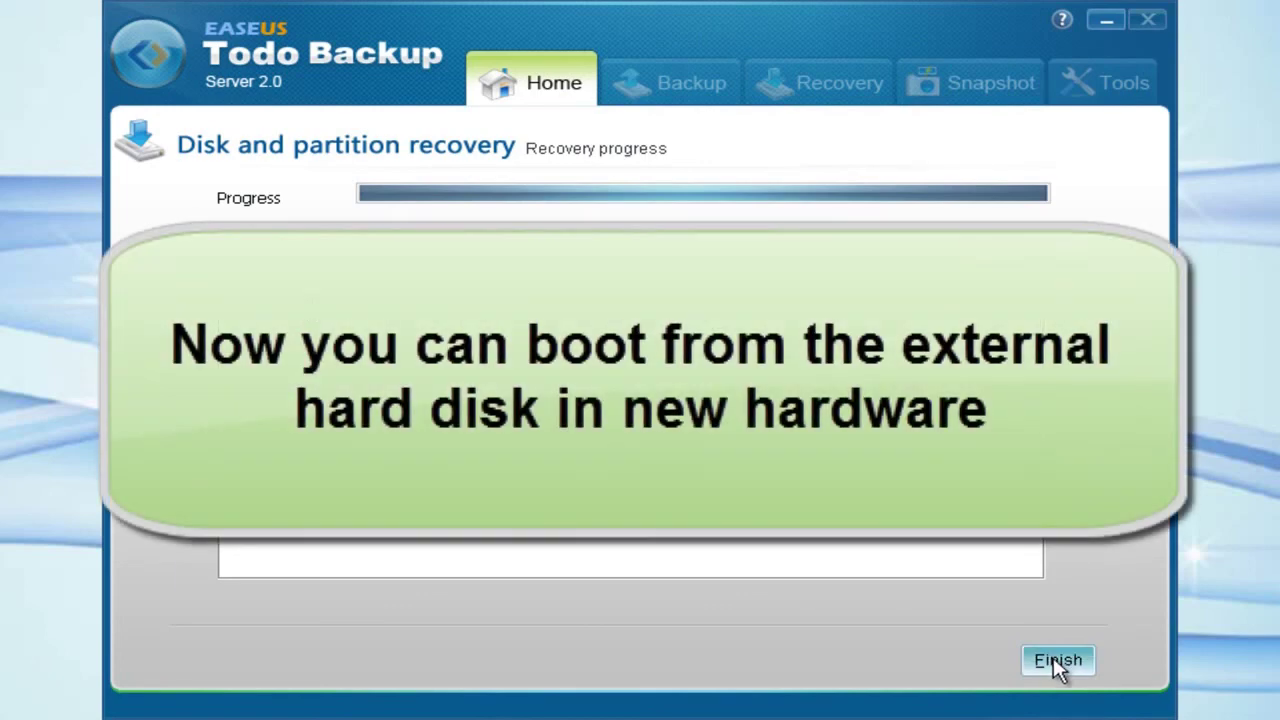
click(1054, 661)
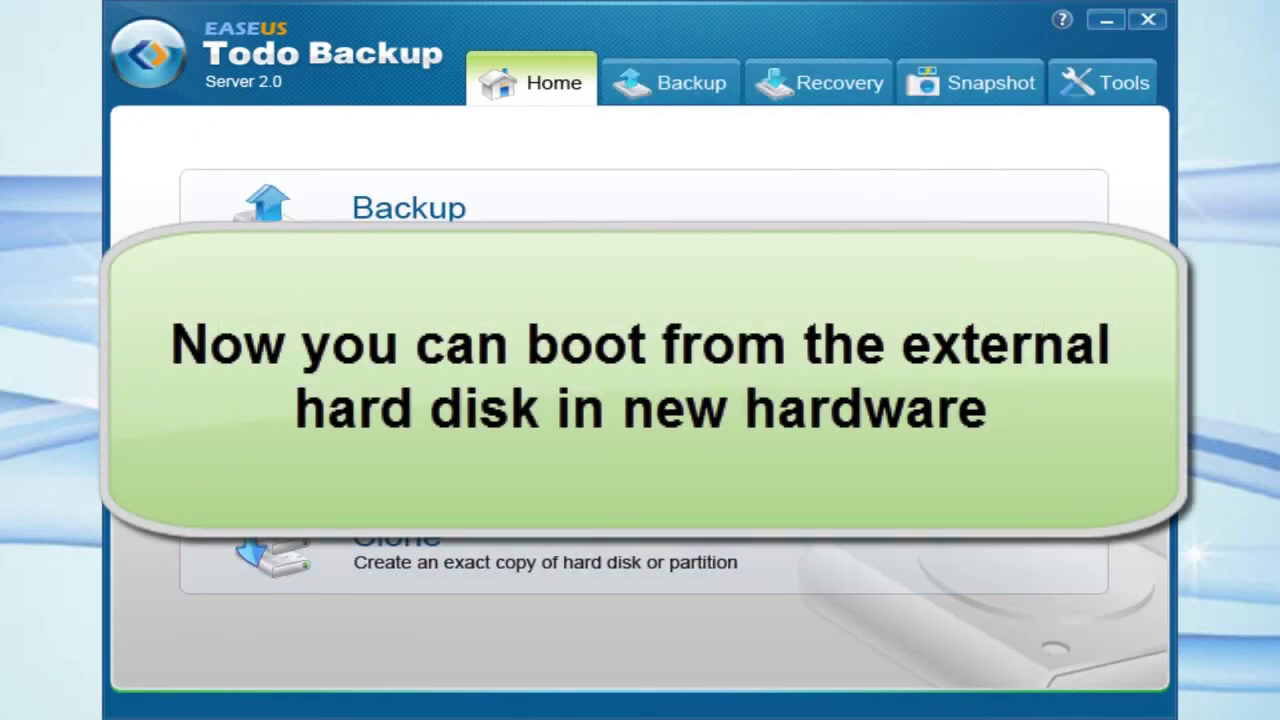